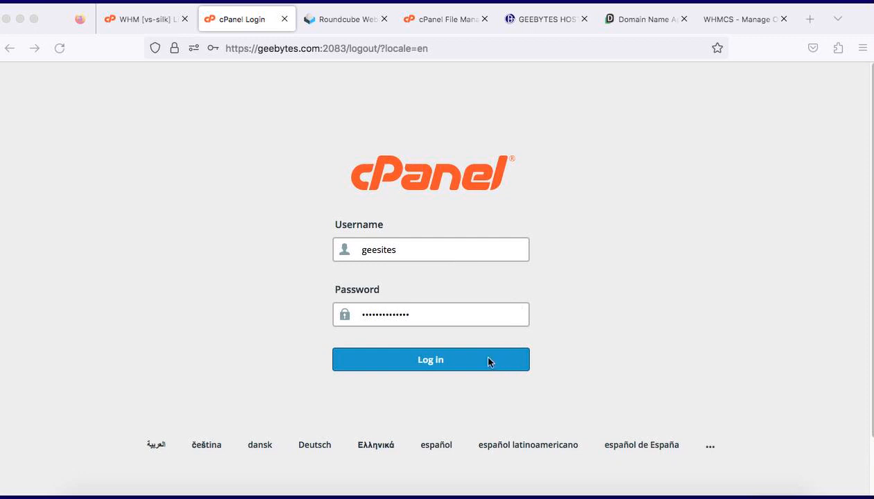
Step: Log in to the hosting account with the prefilled credentials and open Email Accounts
left_click(469, 363)
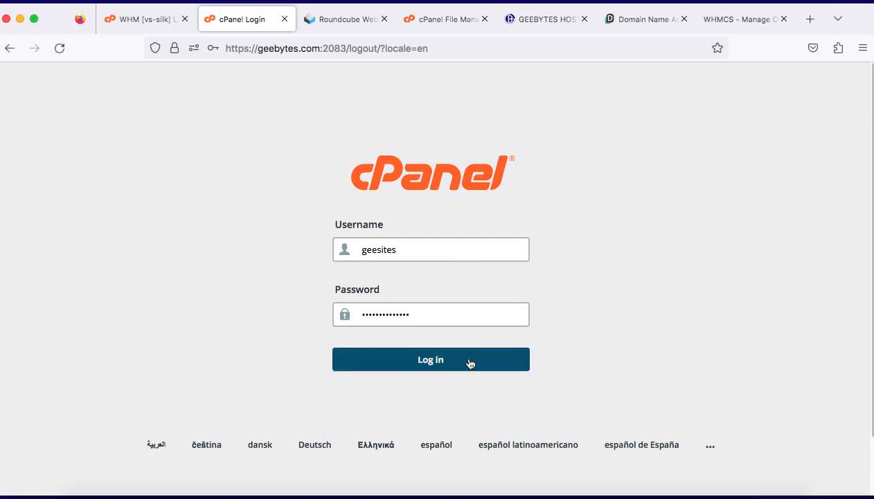
left_click(441, 359)
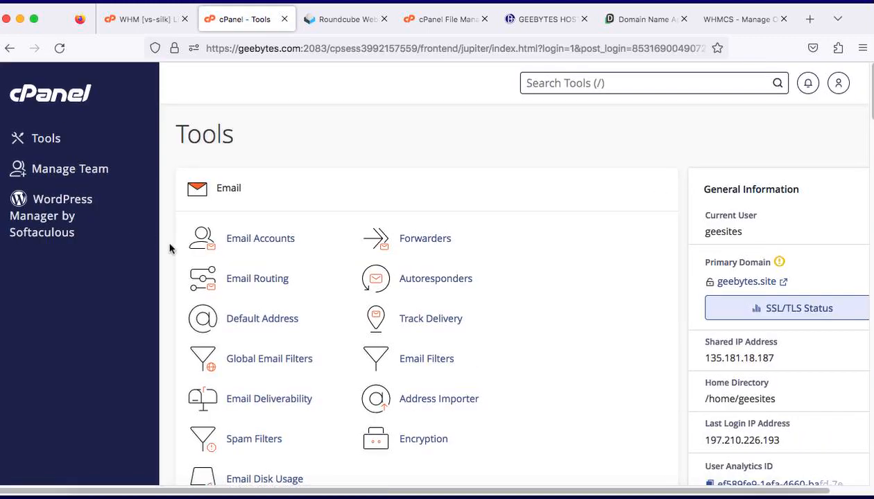
scroll(365, 419, "down", 1)
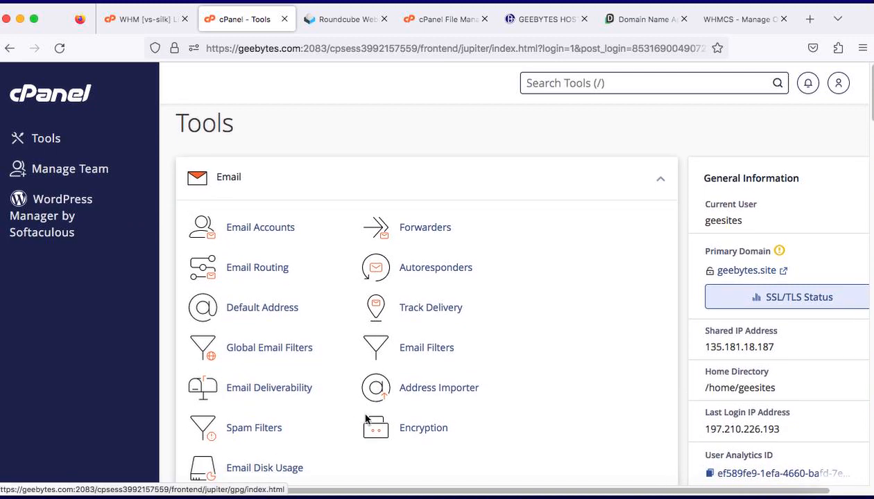
scroll(360, 430, "down", 2)
scroll(291, 364, "up", 3)
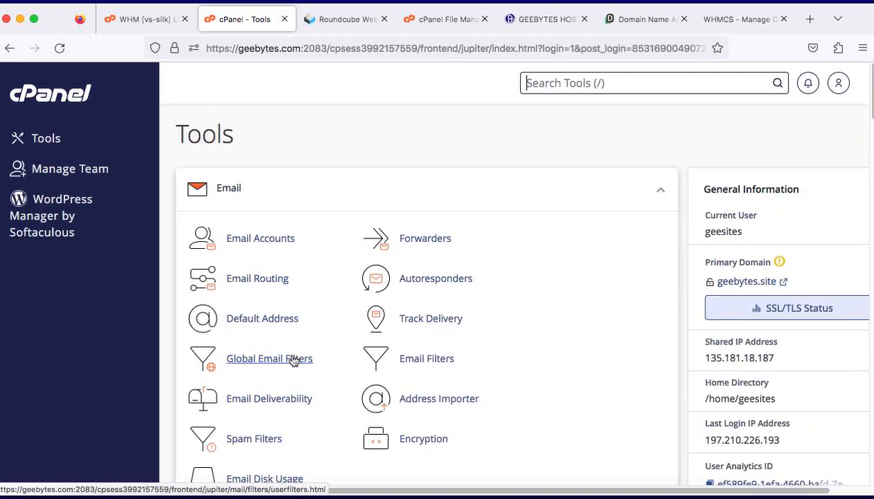
left_click(265, 239)
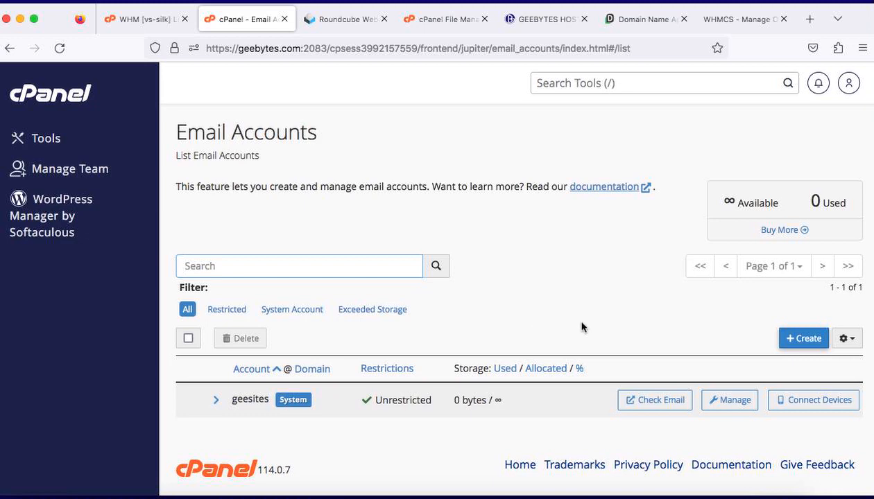
Step: Start creating a new email account on the geebytes.site domain with the username admin
left_click(794, 337)
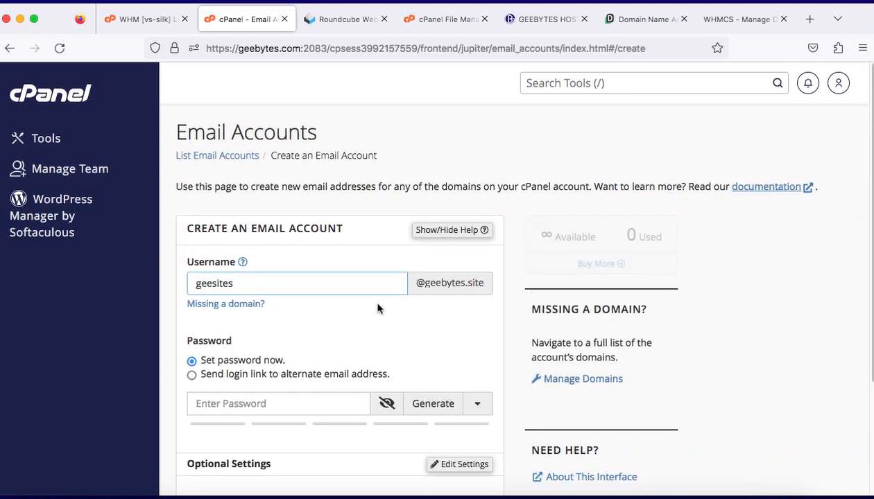
key("BackSpace")
key("BackSpace")
key("BackSpace")
key("BackSpace")
key("BackSpace")
key("BackSpace")
key("BackSpace")
key("BackSpace")
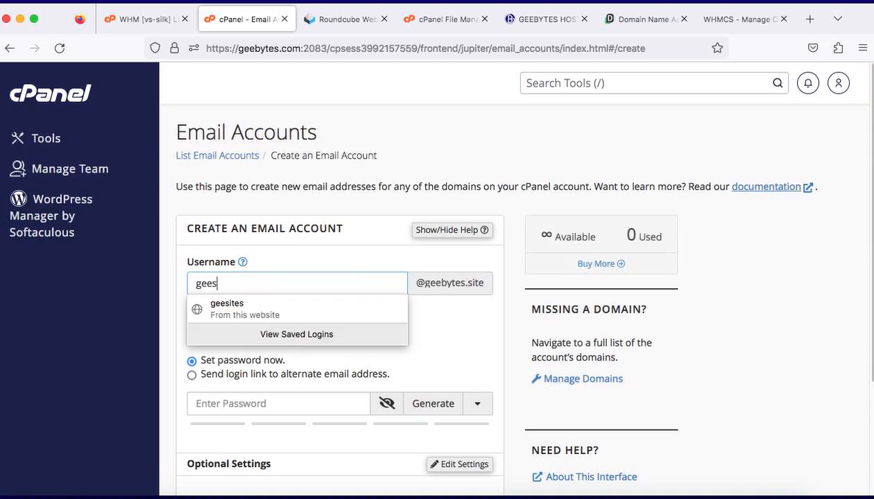
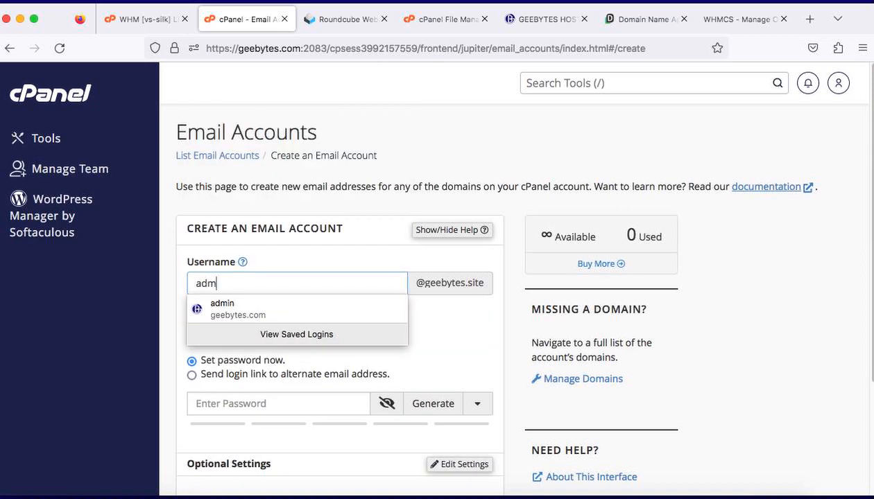
left_click(301, 287)
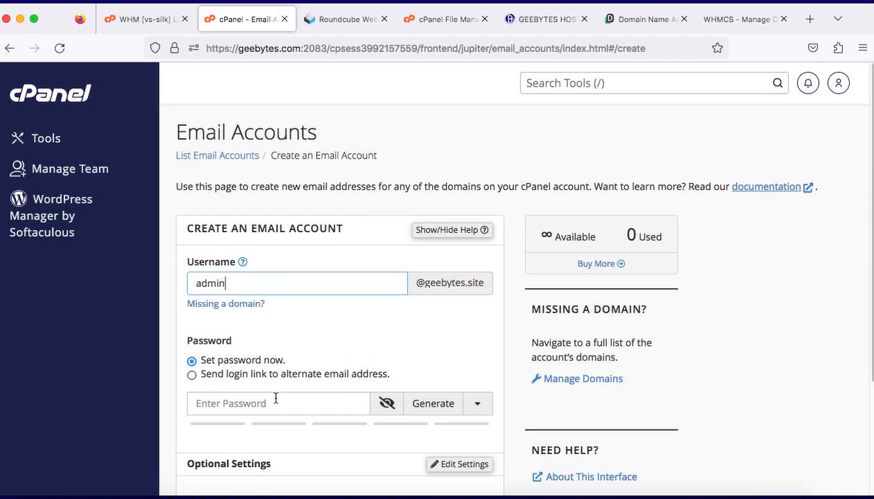
left_click(437, 405)
left_click(435, 405)
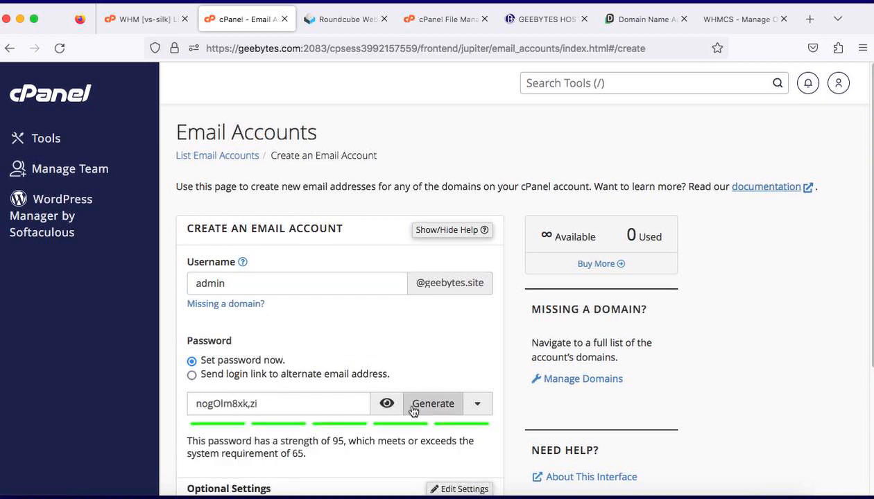
left_click(387, 406)
left_click(321, 410)
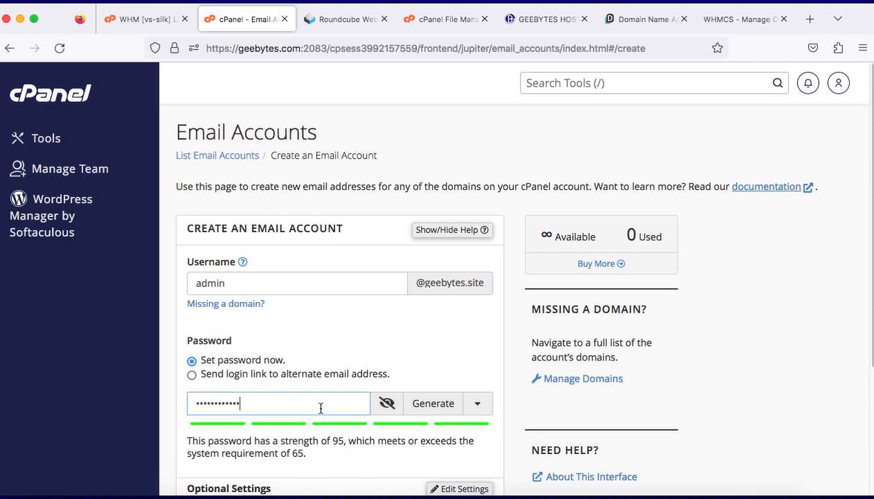
key("BackSpace")
key("BackSpace")
key("BackSpace")
key("BackSpace")
key("BackSpace")
key("BackSpace")
key("BackSpace")
key("BackSpace")
key("BackSpace")
key("BackSpace")
key("BackSpace")
key("BackSpace")
key("BackSpace")
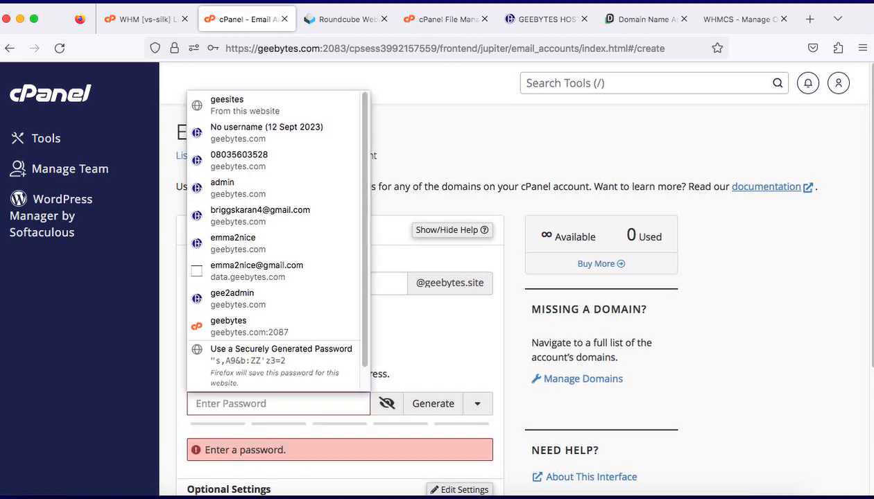
Step: Enter a strong account password, create the email account, and decline saving the login in the browser
type("••••••")
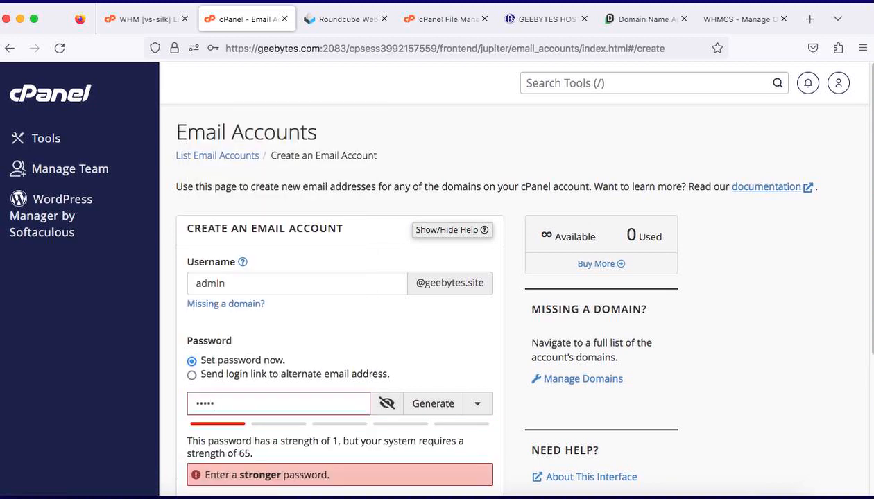
type("•••")
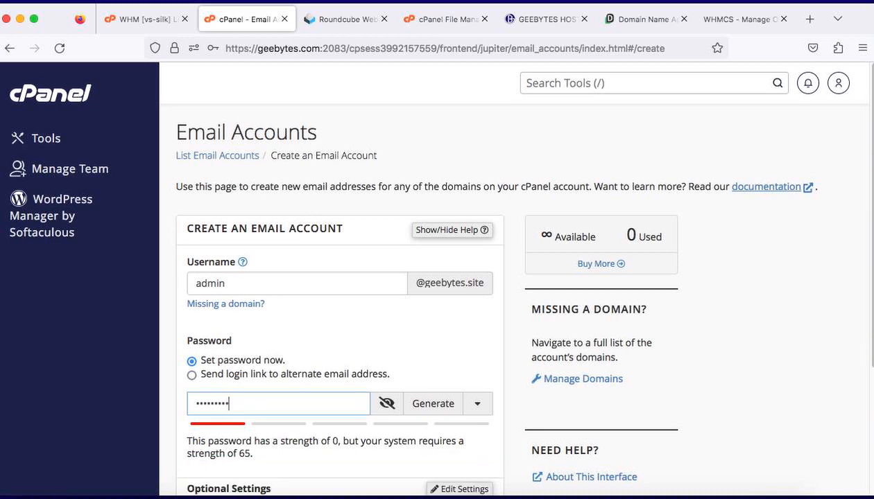
type("•")
scroll(315, 407, "down", 3)
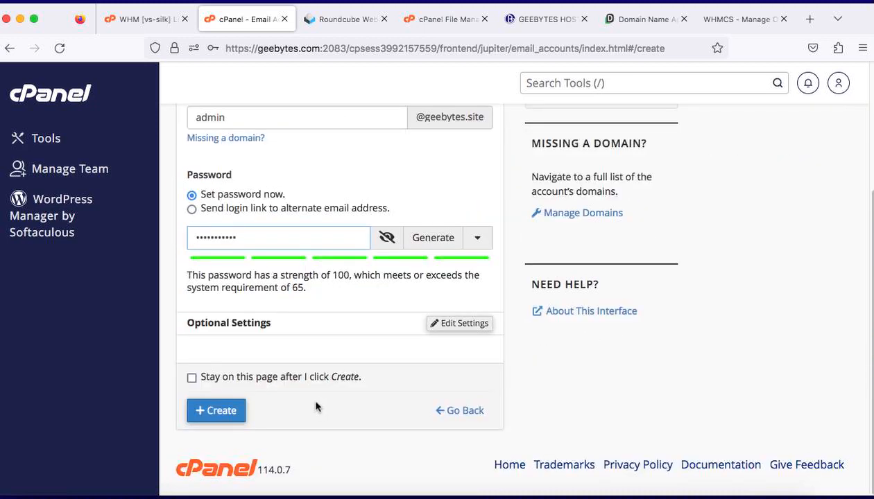
left_click(228, 413)
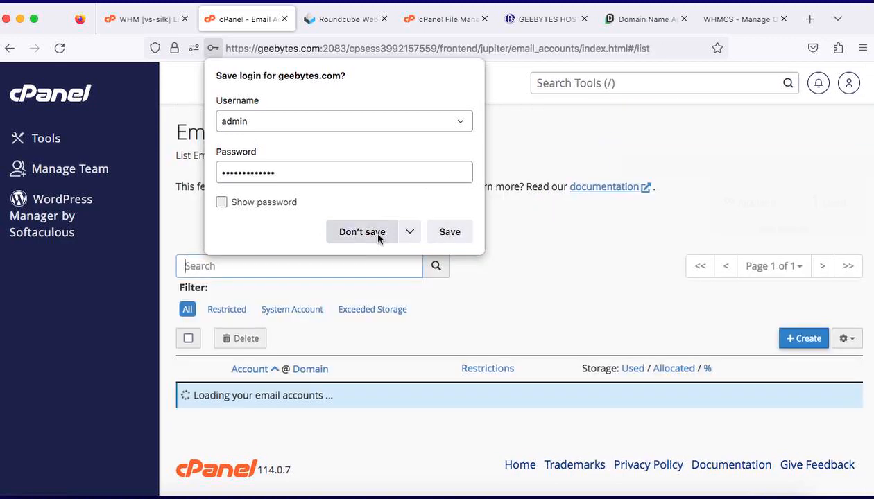
left_click(371, 239)
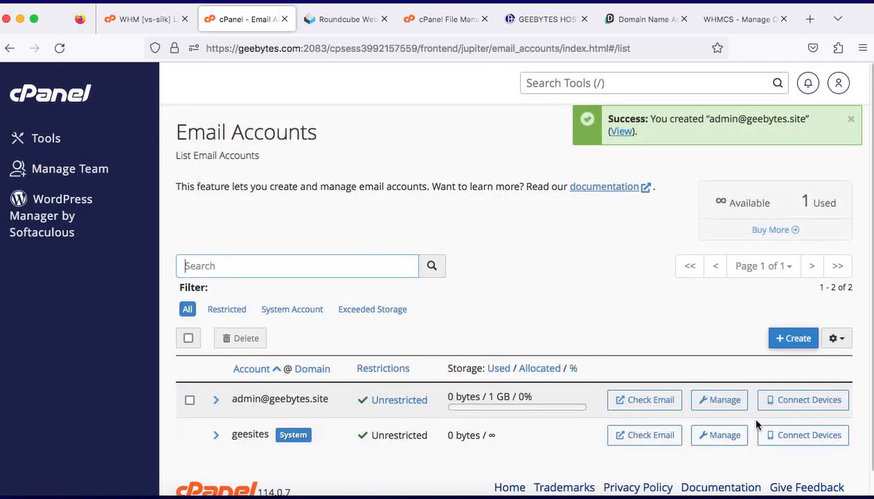
Step: Check the new account's email in Roundcube webmail and open its GEEBYTES identity in the settings
left_click(668, 401)
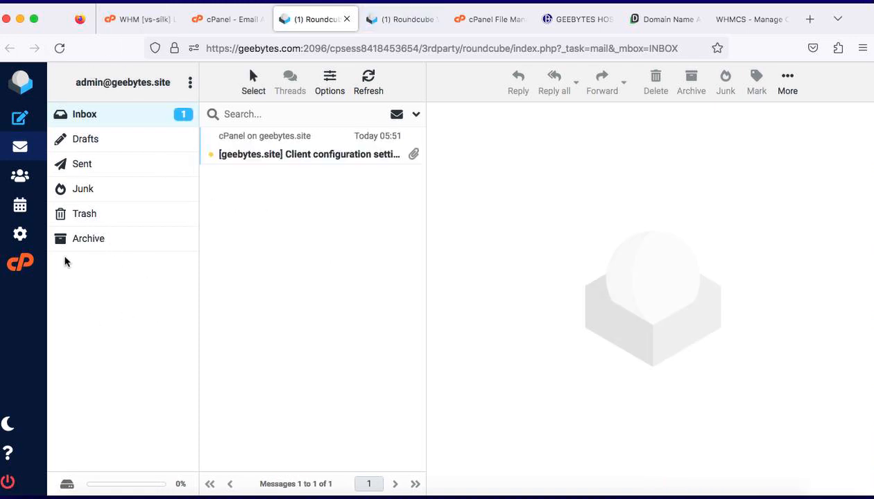
left_click(25, 238)
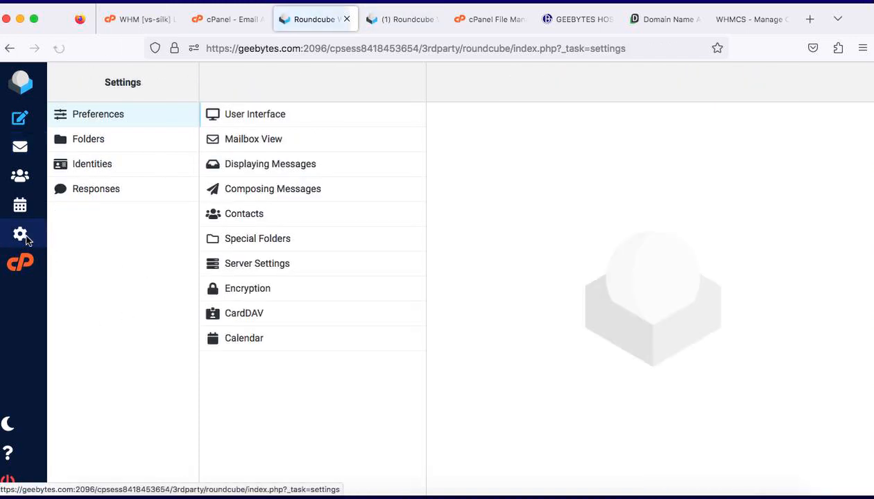
left_click(86, 166)
left_click(258, 114)
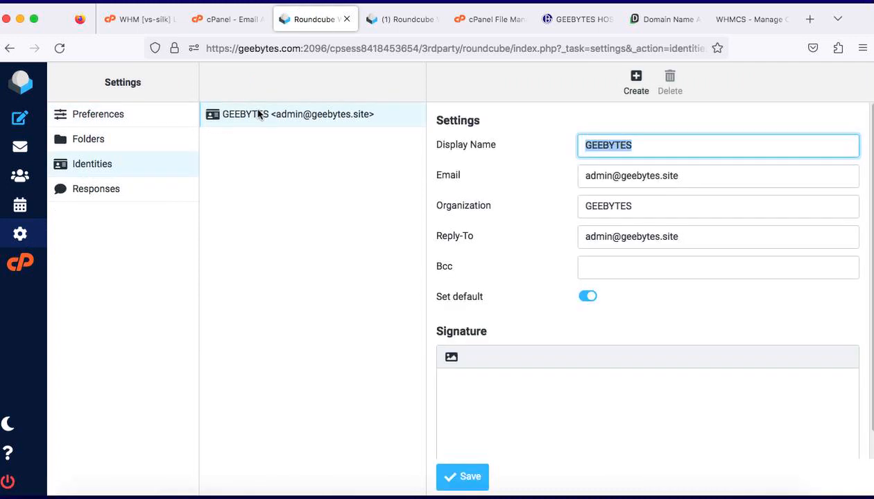
Step: Review the identity's Display Name, Reply-To and Bcc fields and save the identity
left_click(692, 144)
left_click(670, 263)
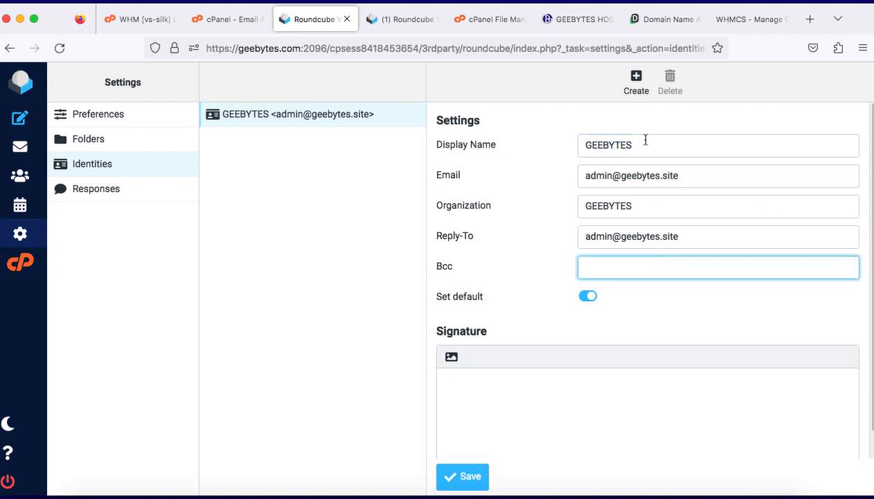
left_click(643, 142)
left_click(687, 236)
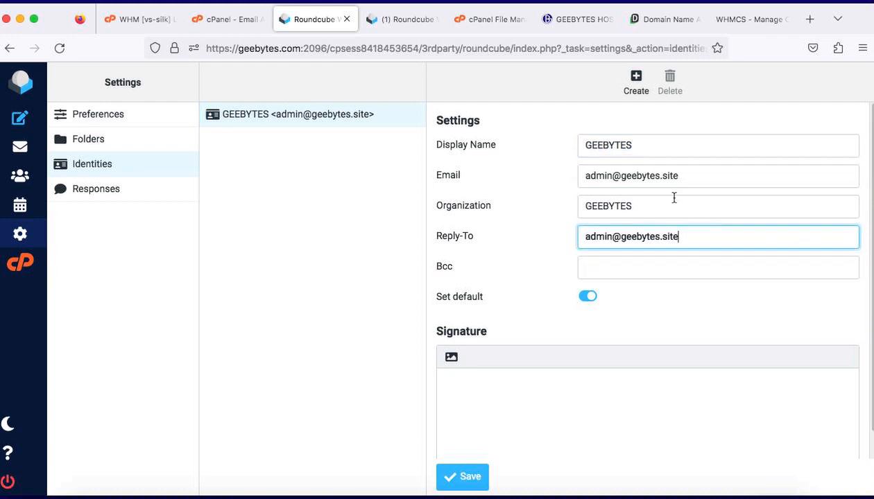
left_click(460, 476)
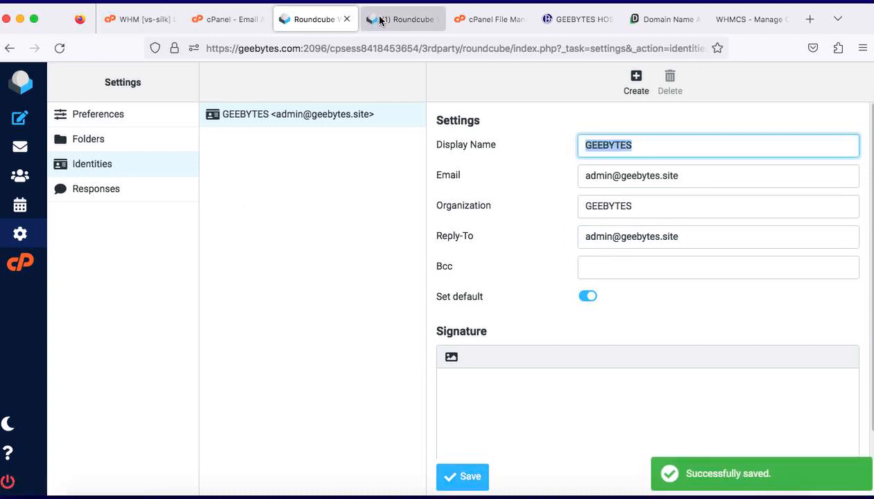
Step: Close the webmail, return to the cPanel Tools page, and look through the Email, Billing & Support and Files sections
left_click(354, 23)
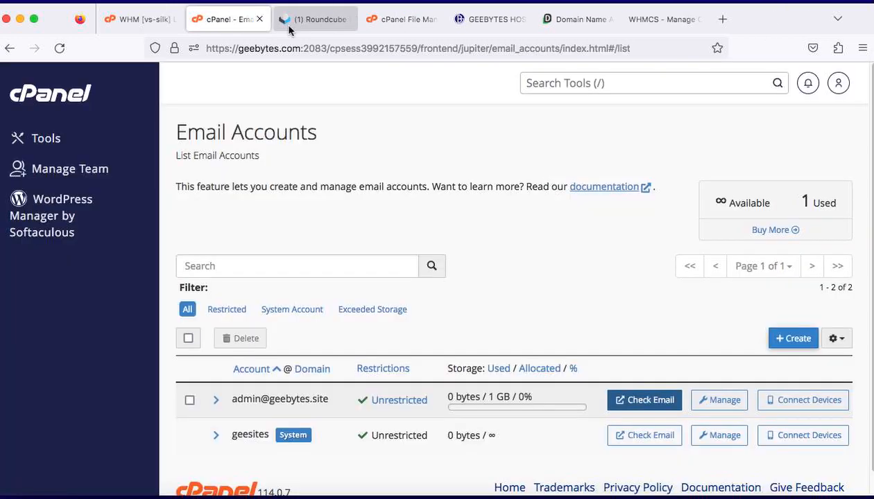
left_click(78, 98)
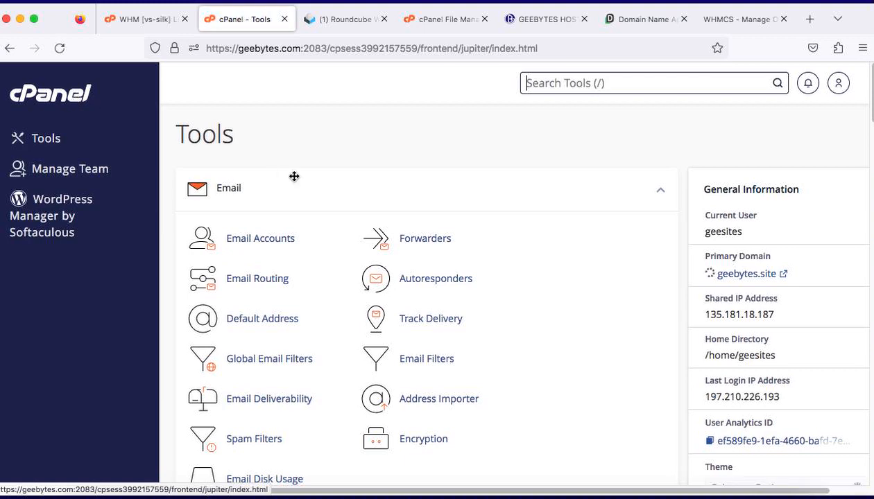
scroll(333, 184, "down", 2)
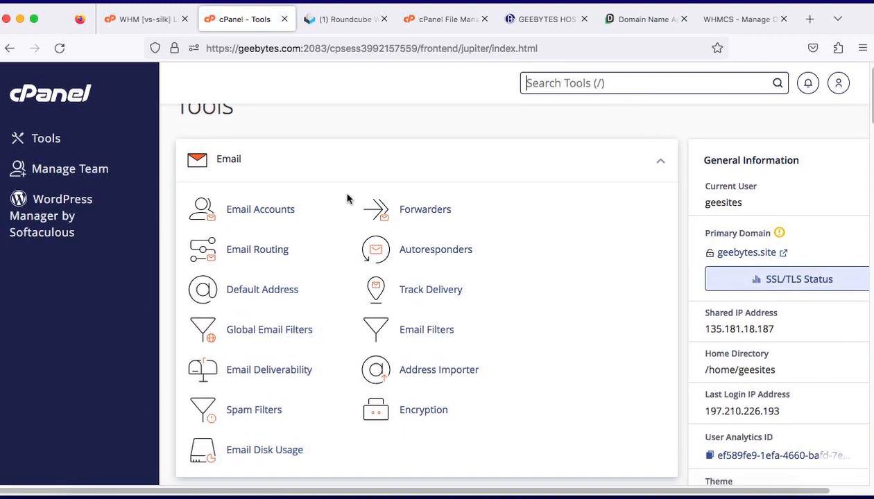
scroll(314, 163, "up", 1)
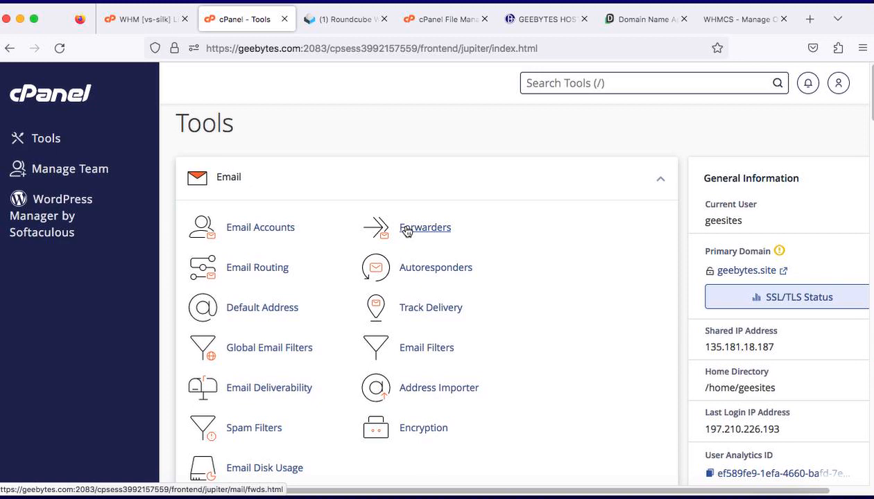
scroll(400, 292, "down", 2)
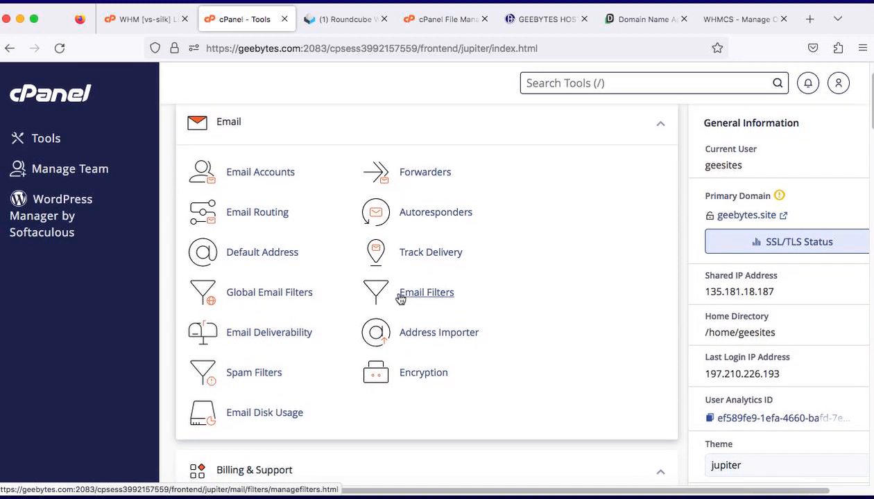
scroll(400, 298, "down", 7)
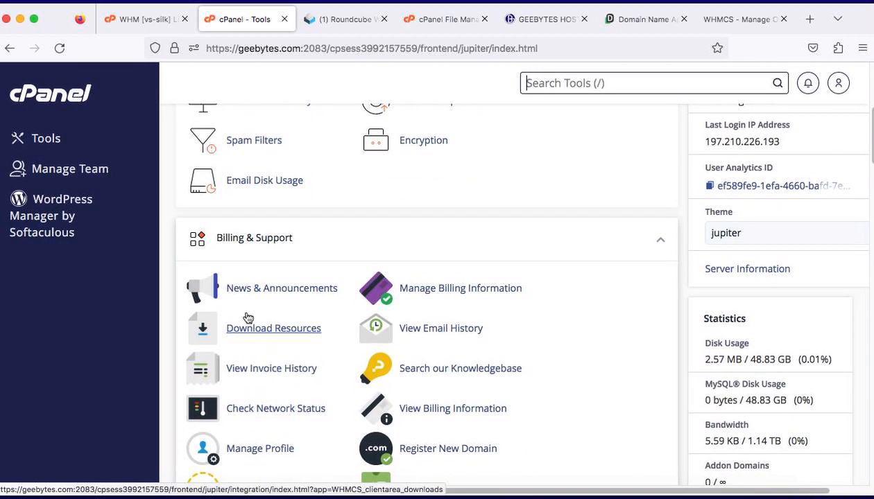
scroll(352, 295, "down", 3)
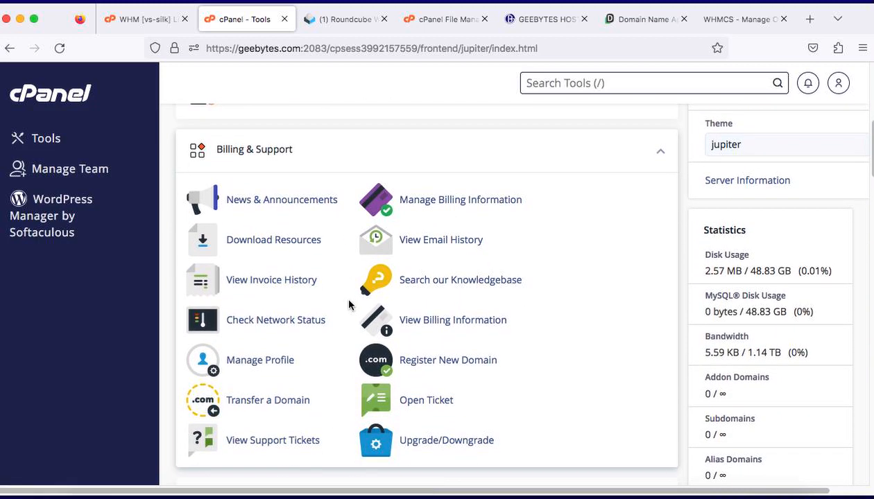
scroll(348, 305, "down", 1)
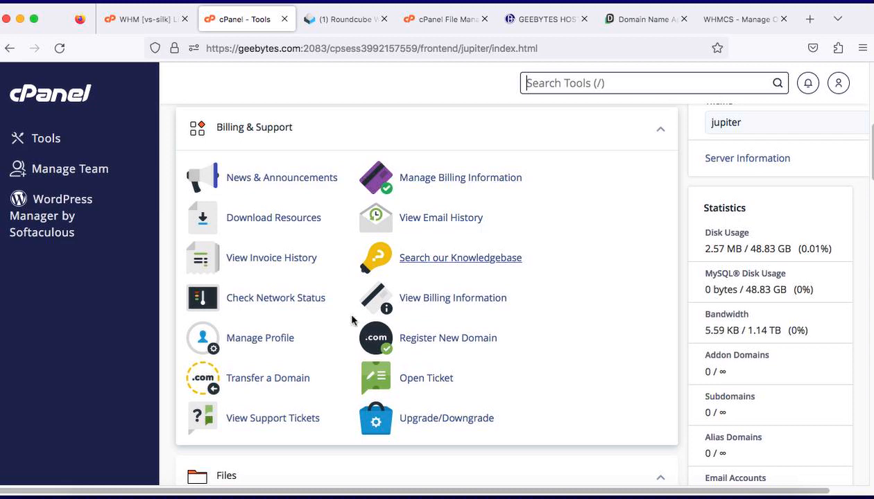
scroll(267, 333, "down", 2)
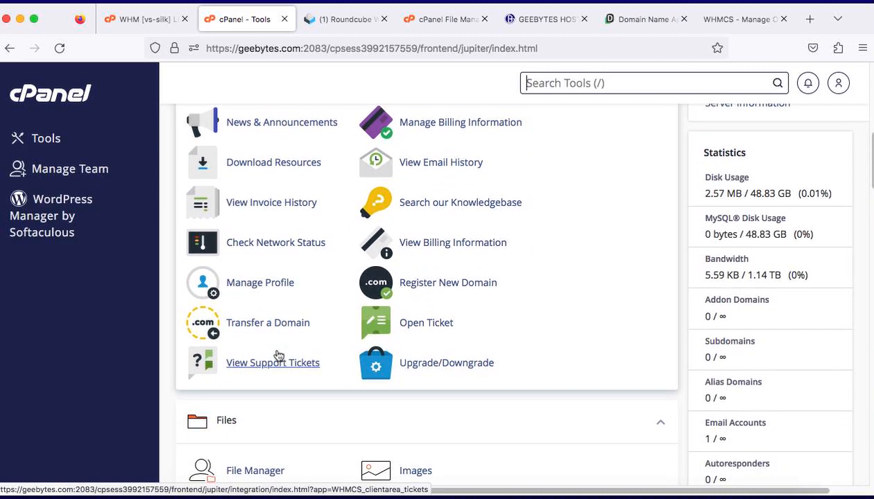
scroll(281, 353, "down", 5)
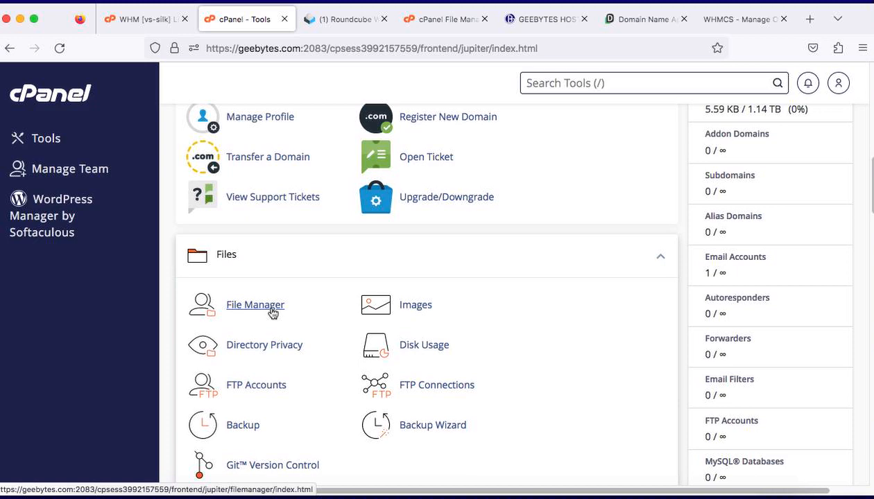
Step: Open File Manager and go into the public_html folder
left_click(271, 310)
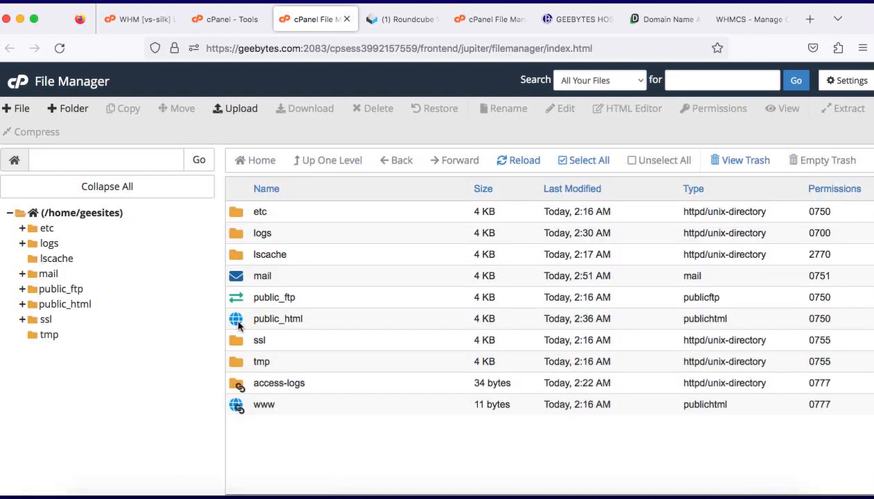
double_click(238, 326)
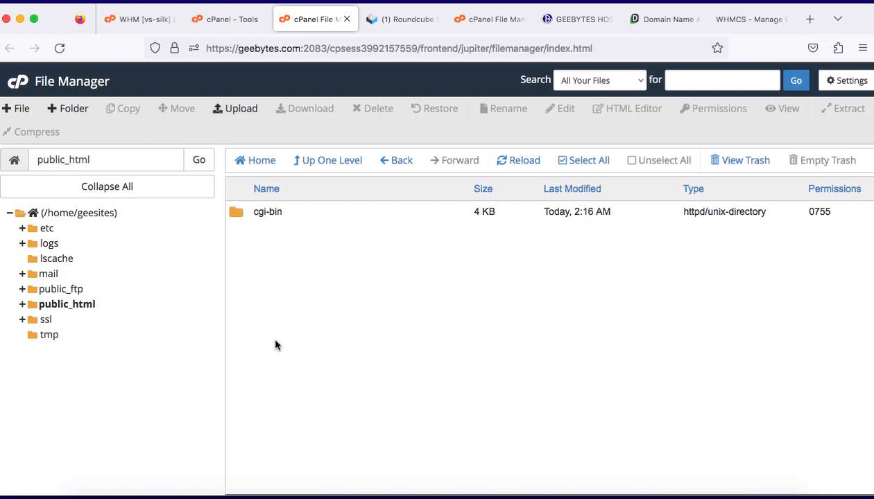
Step: Go up one level from public_html, and look through the Files, Databases, Domains and Software sections on the cPanel Tools page
left_click(347, 162)
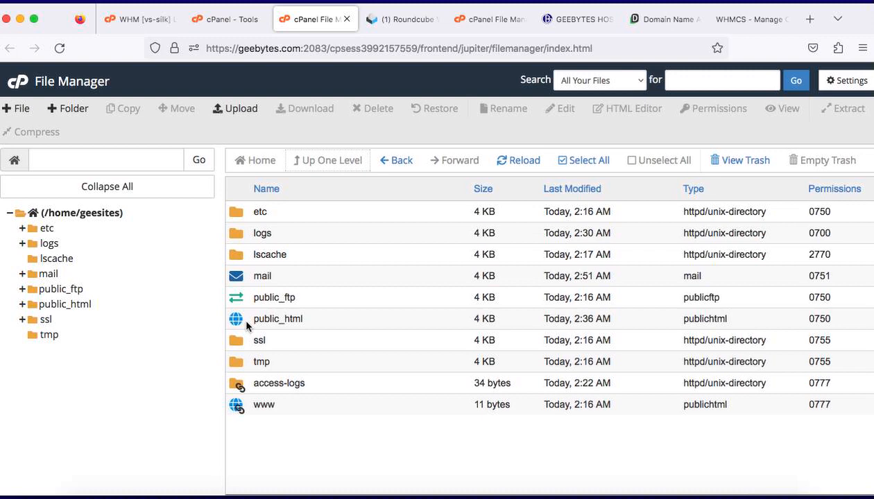
left_click(217, 19)
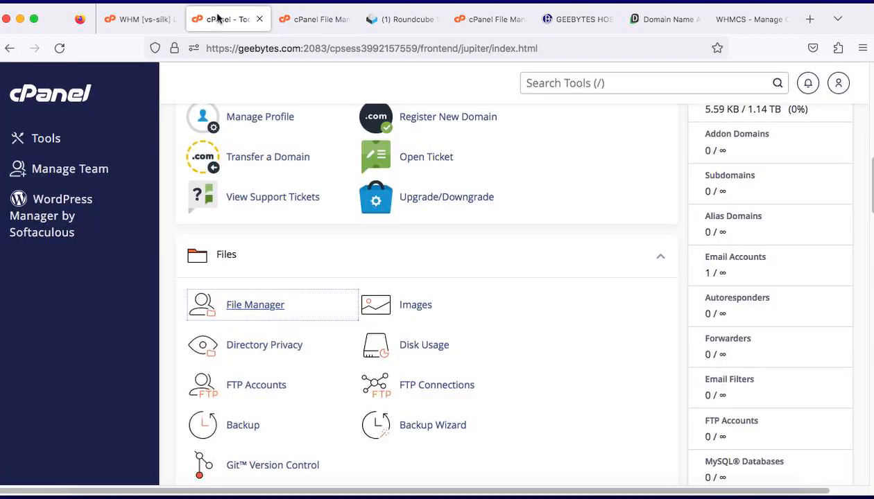
scroll(312, 261, "down", 3)
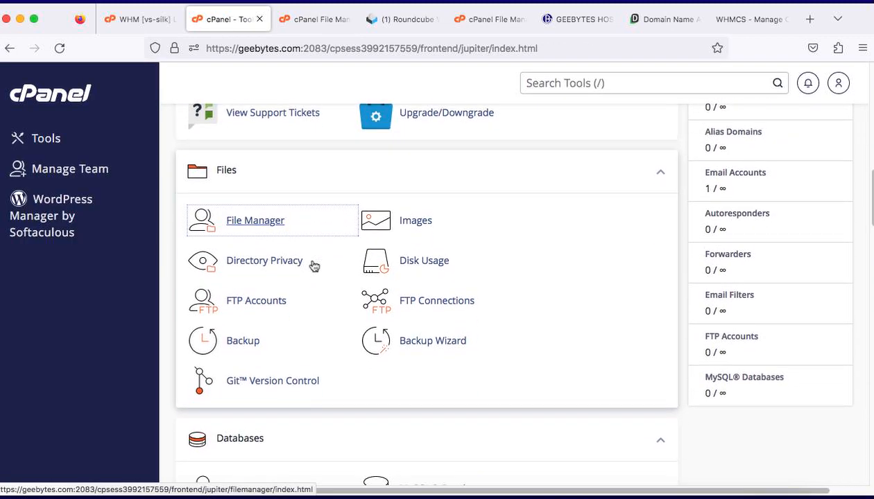
scroll(313, 265, "down", 6)
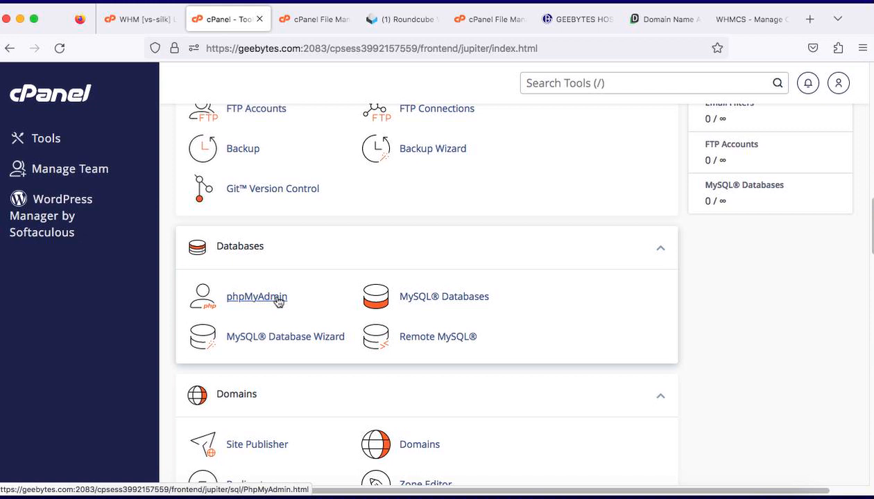
scroll(277, 300, "down", 6)
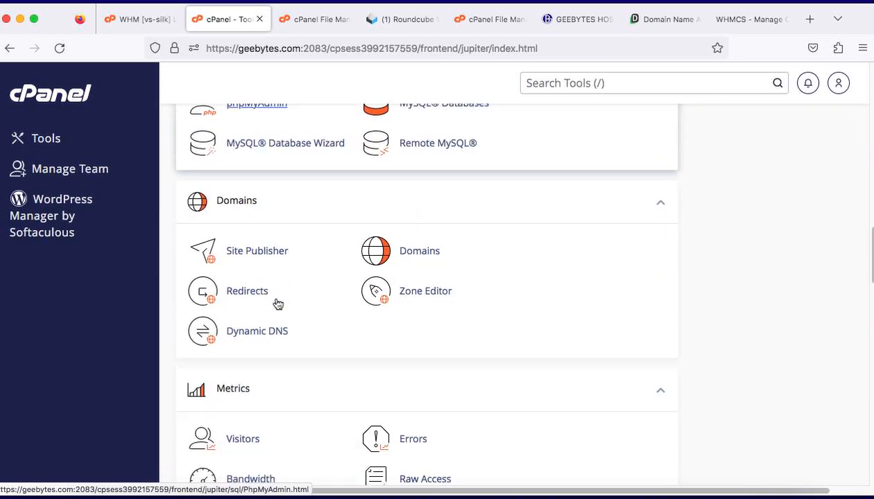
scroll(277, 304, "down", 6)
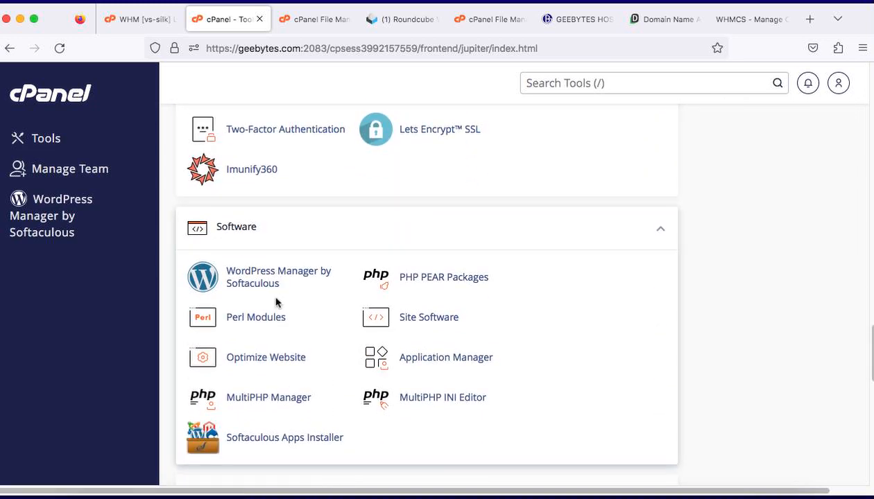
scroll(365, 260, "up", 1)
scroll(365, 260, "up", 3)
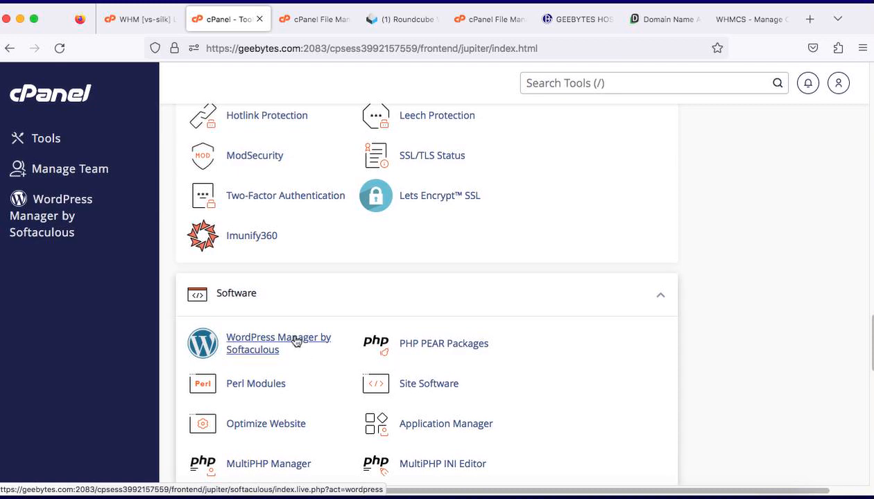
scroll(298, 342, "down", 5)
scroll(295, 341, "up", 10)
scroll(295, 341, "up", 12)
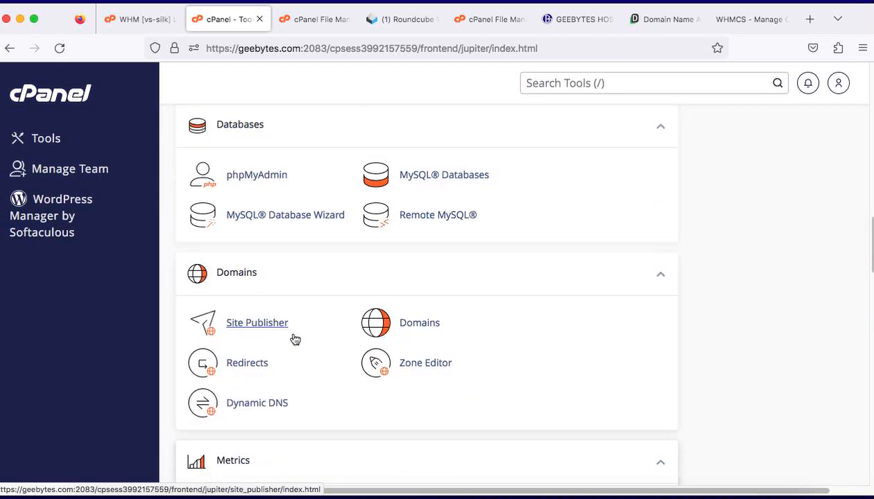
scroll(294, 333, "down", 4)
scroll(294, 333, "down", 20)
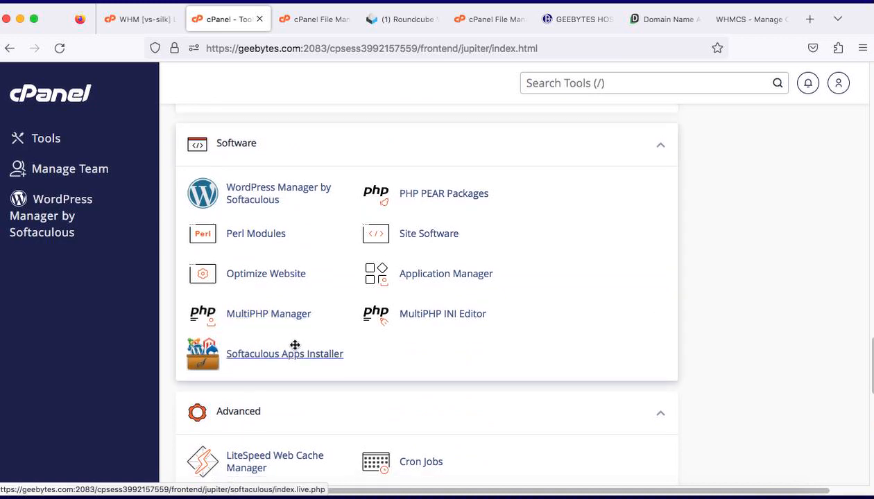
Step: Start a new WordPress installation in WordPress Manager by Softaculous and clear its installation directory for geebytes.site
scroll(294, 416, "down", 4)
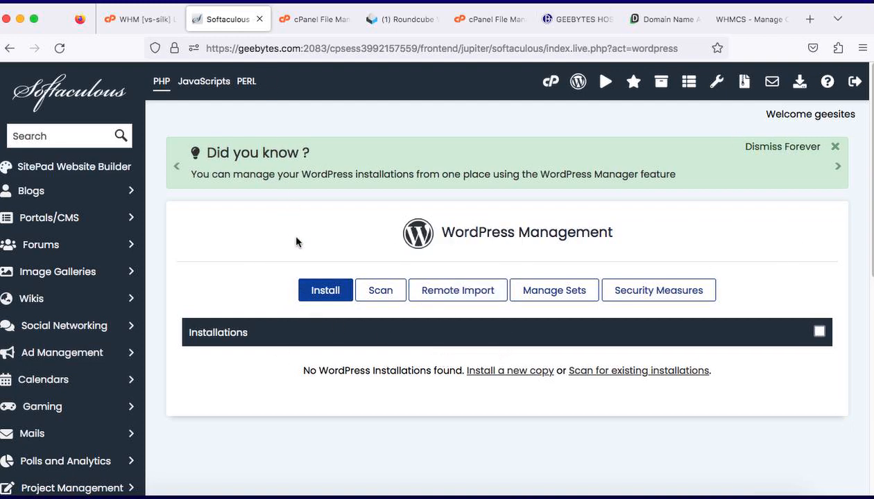
left_click(325, 291)
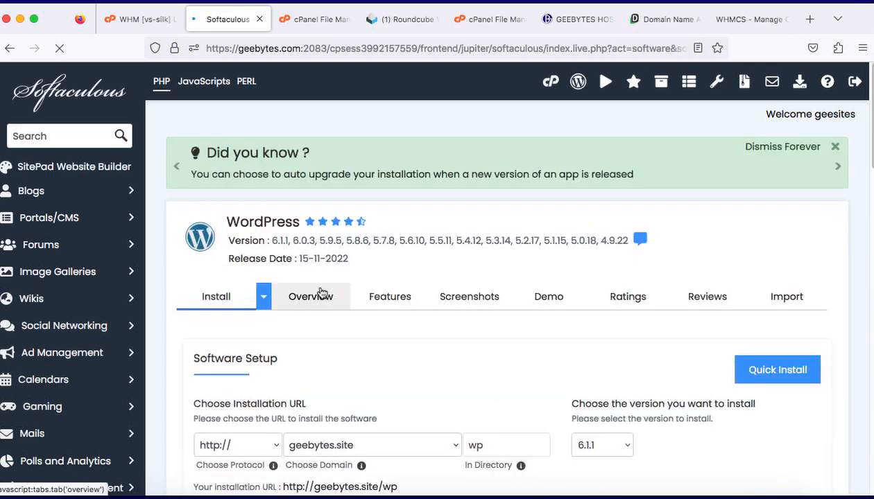
scroll(389, 310, "down", 1)
scroll(389, 309, "down", 3)
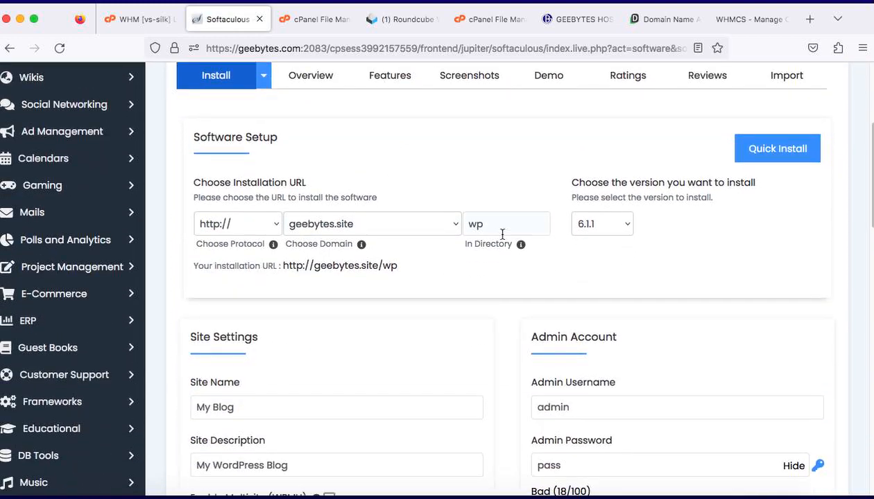
left_click(503, 231)
key("BackSpace")
key("BackSpace")
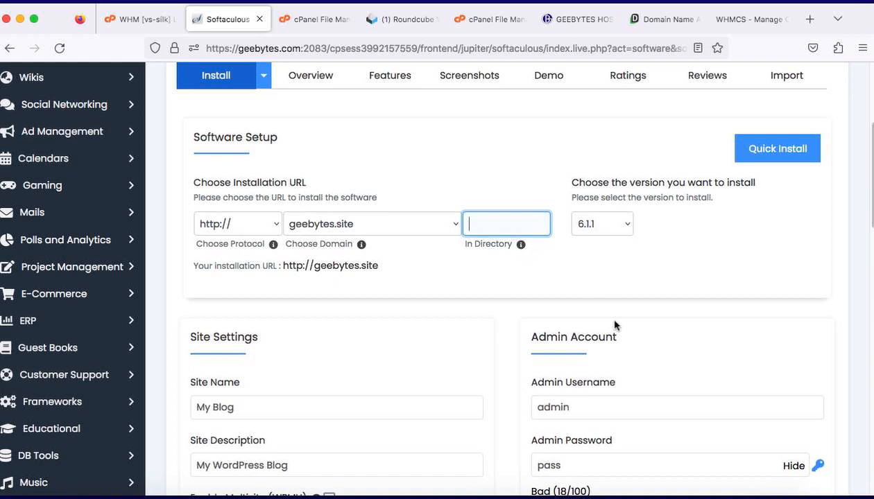
Step: Replace the WordPress site name with "Geebytes Technolgy"
scroll(320, 366, "down", 1)
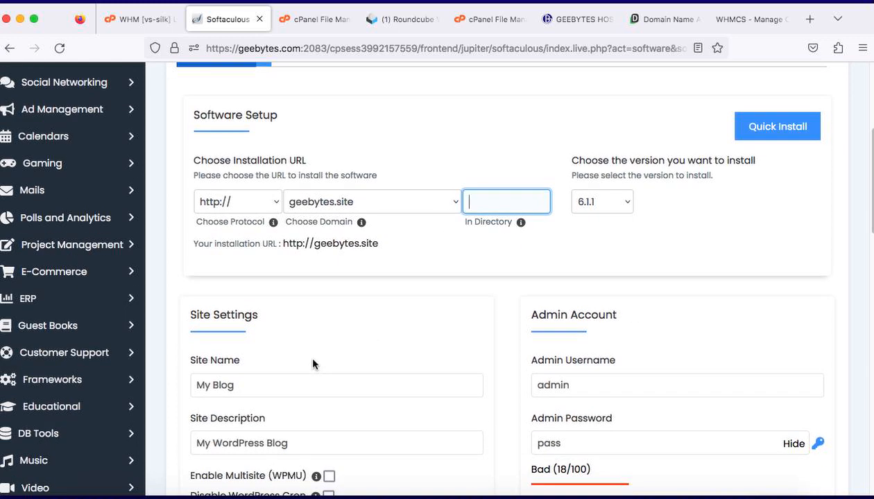
scroll(312, 364, "down", 3)
left_click(250, 311)
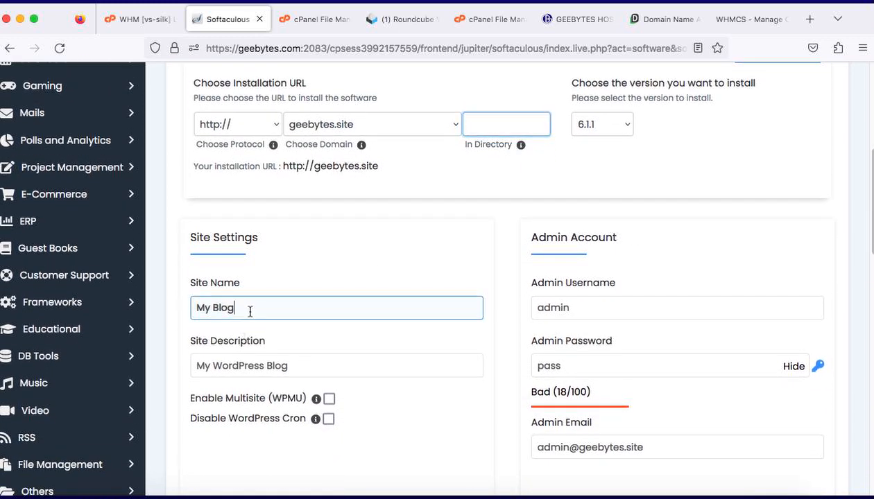
key("BackSpace")
key("BackSpace")
key("BackSpace")
key("BackSpace")
key("BackSpace")
key("BackSpace")
key("BackSpace")
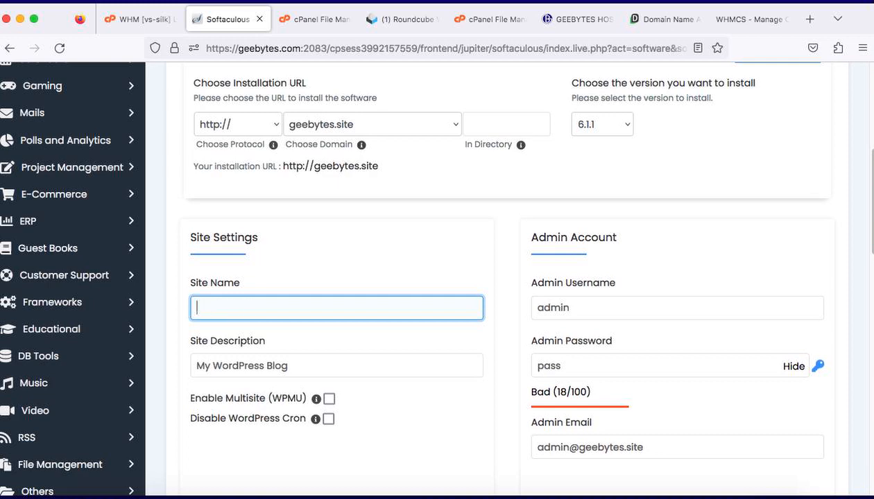
type("G")
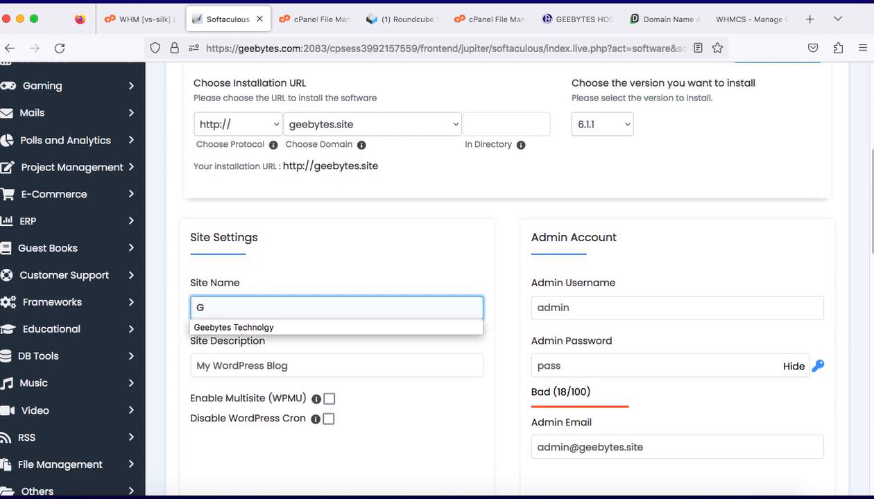
left_click(201, 326)
Step: Replace the WordPress site description with "Geebytes"
left_click(324, 369)
key("BackSpace")
key("BackSpace")
key("BackSpace")
key("BackSpace")
key("BackSpace")
key("BackSpace")
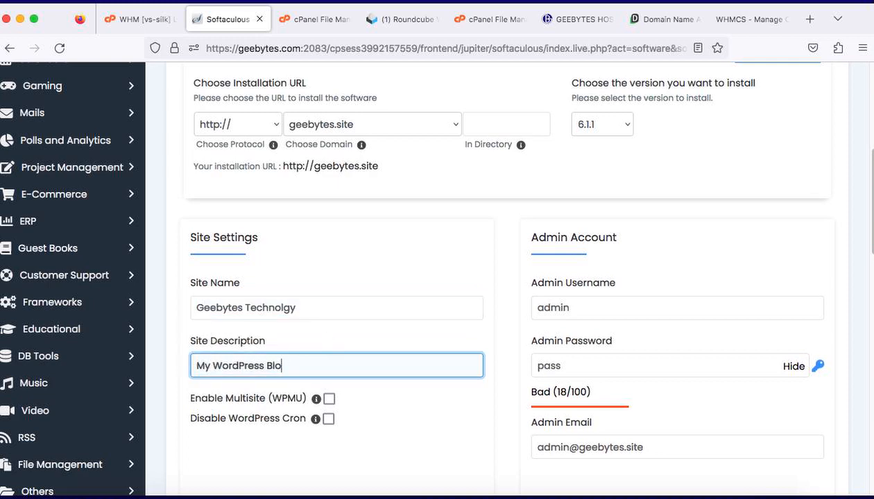
key("BackSpace")
key("BackSpace")
key("BackSpace")
key("BackSpace")
key("BackSpace")
key("BackSpace")
key("BackSpace")
key("BackSpace")
key("BackSpace")
key("BackSpace")
key("BackSpace")
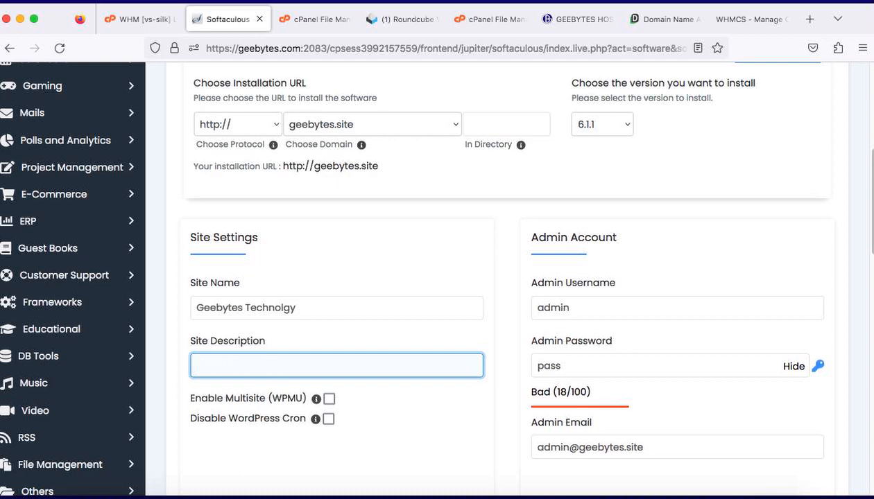
type("G")
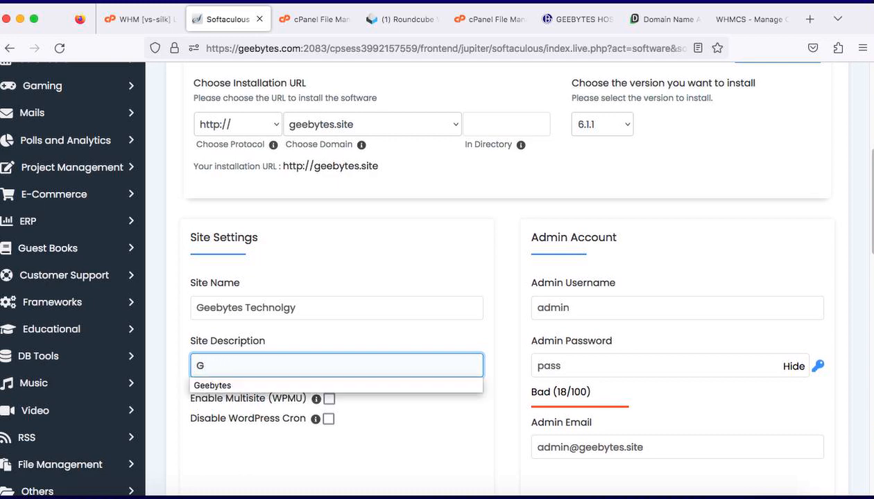
left_click(229, 386)
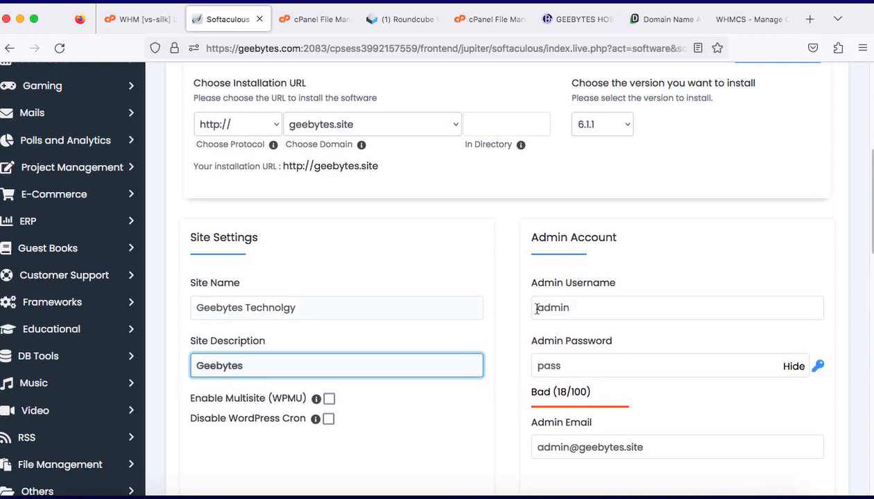
Step: Mask the admin password field and replace the default with a new admin password
left_click(787, 367)
left_click(663, 372)
key("BackSpace")
key("BackSpace")
key("BackSpace")
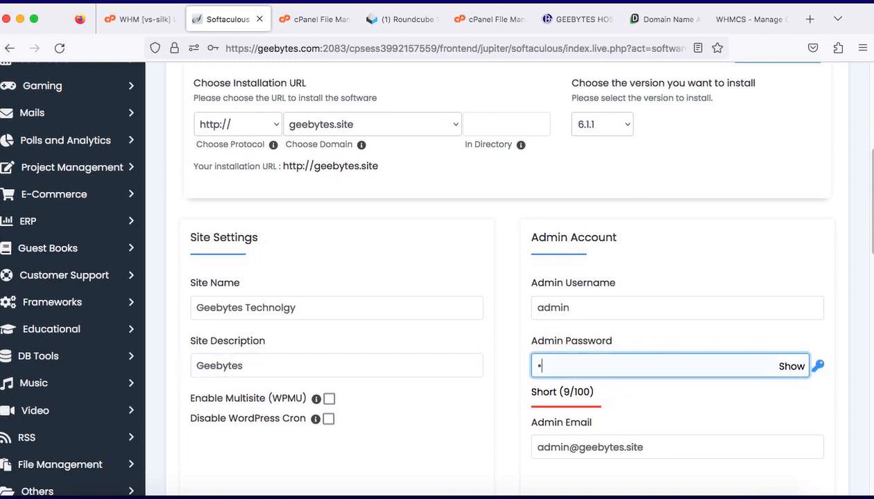
key("BackSpace")
type("•••••")
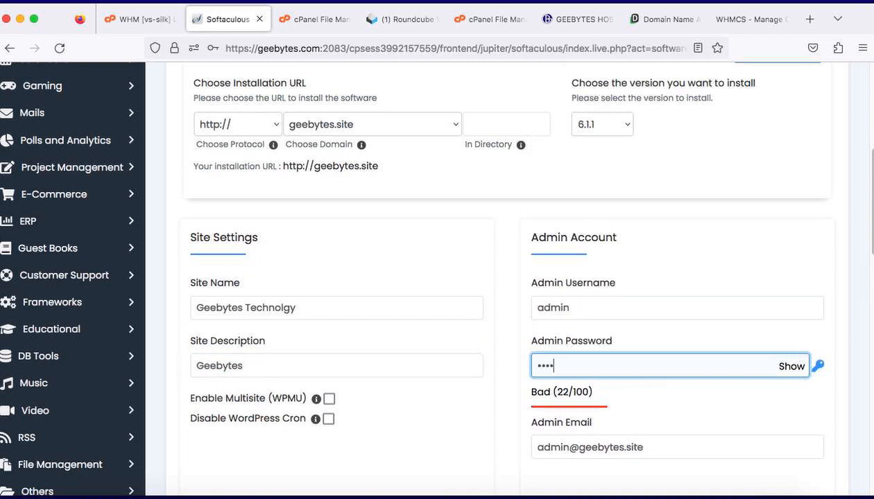
type("•••••")
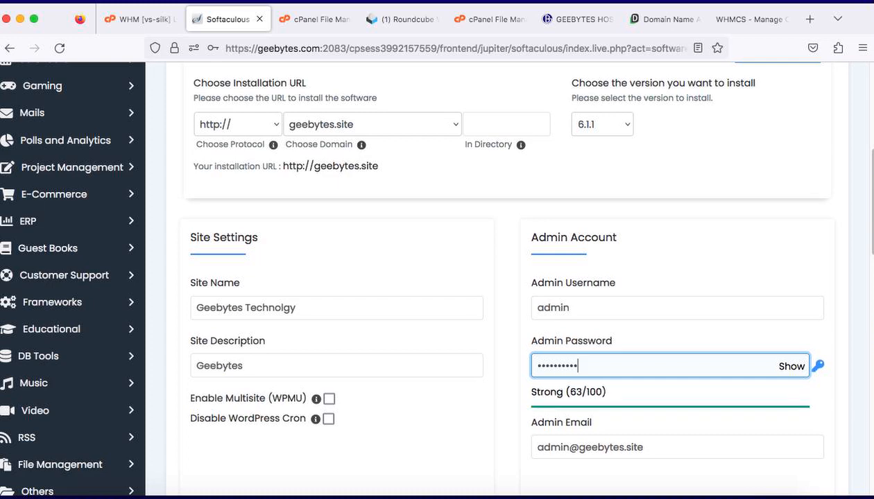
type("•")
Step: Install WordPress with the plugin, language and theme options left as they are, and decline saving the admin login in the browser
scroll(725, 182, "down", 10)
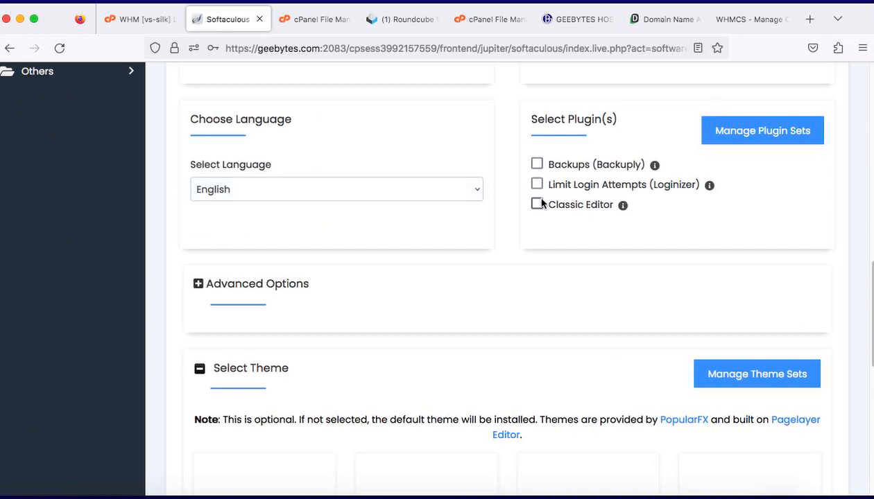
scroll(285, 247, "down", 1)
scroll(286, 248, "down", 10)
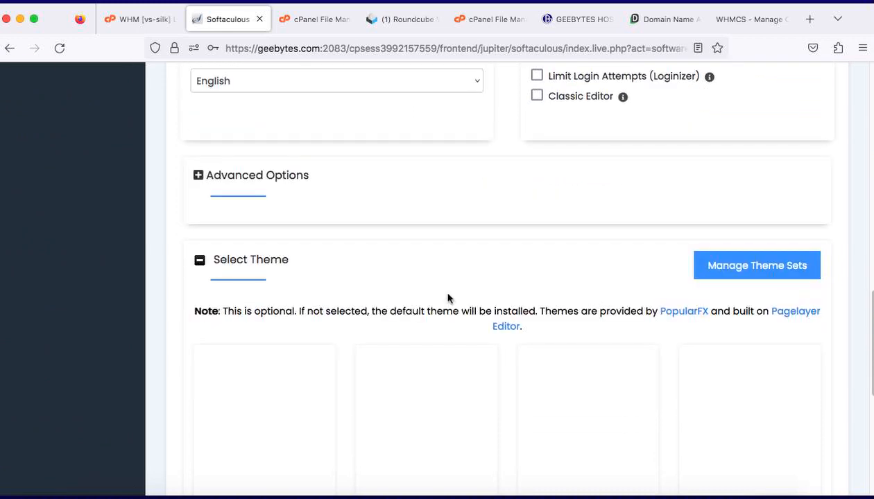
left_click(510, 306)
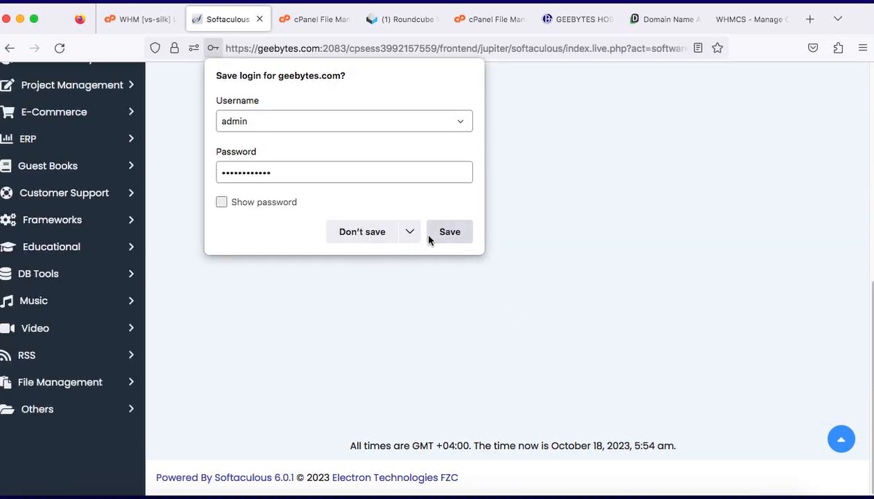
left_click(377, 239)
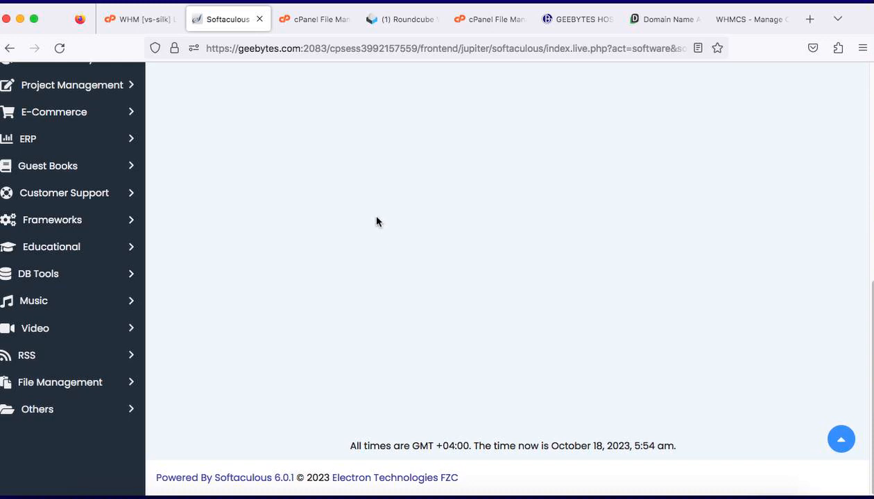
scroll(449, 106, "up", 6)
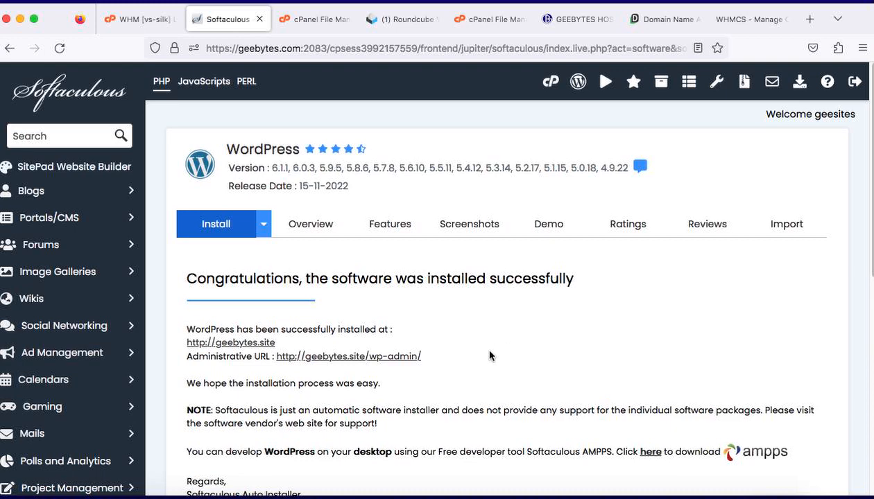
Step: Highlight the new WordPress site's public and administrative URLs, and try opening the wp-admin link before closing its tab
left_click_drag(476, 355, 278, 359)
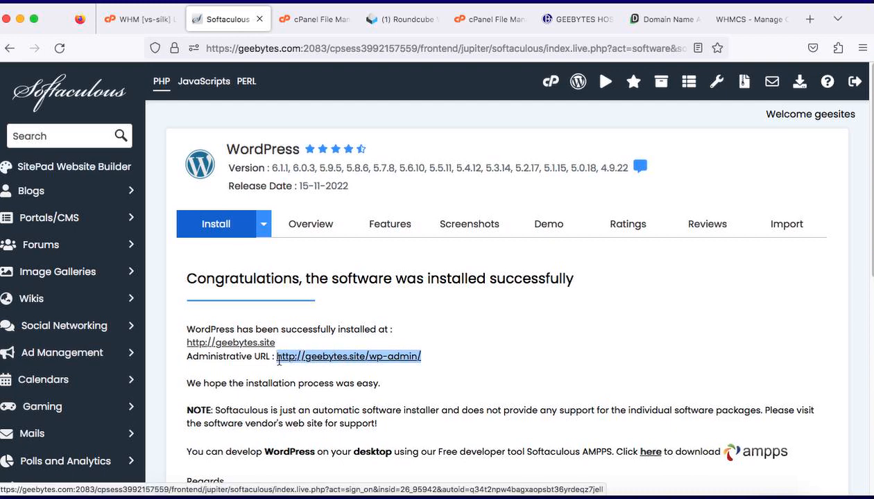
left_click_drag(275, 343, 184, 347)
left_click(431, 358)
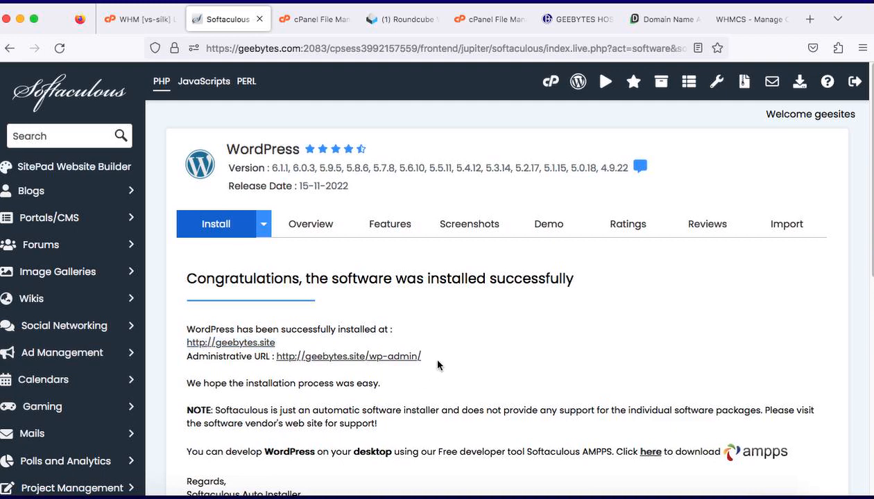
left_click_drag(438, 360, 281, 362)
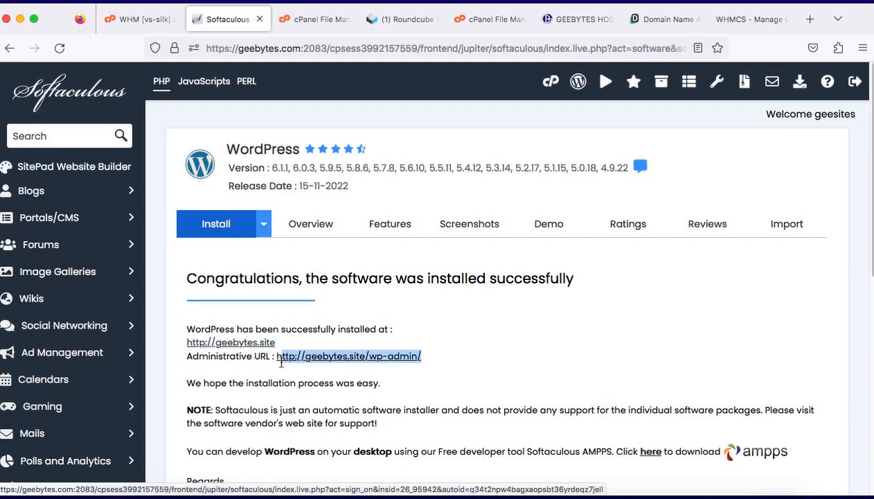
left_click(279, 358)
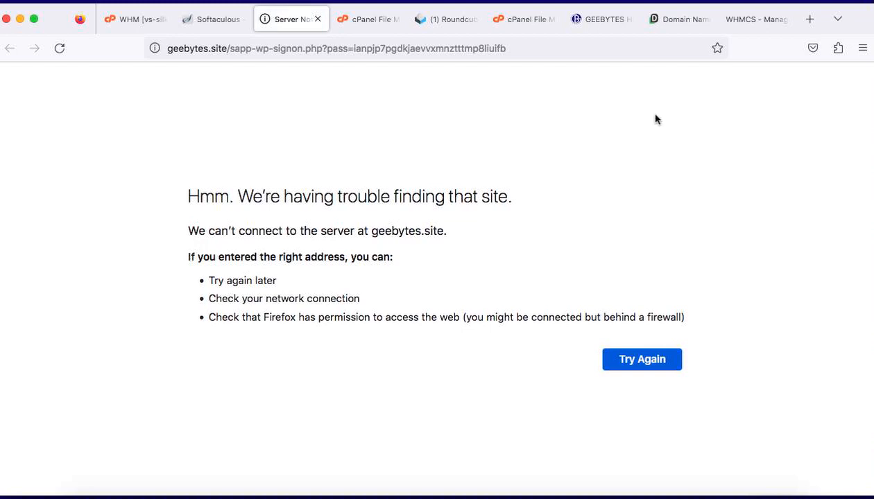
left_click(318, 20)
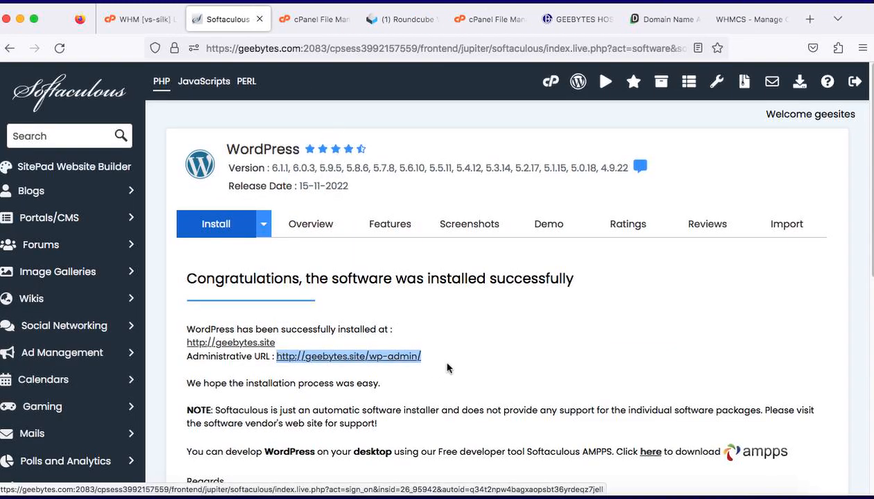